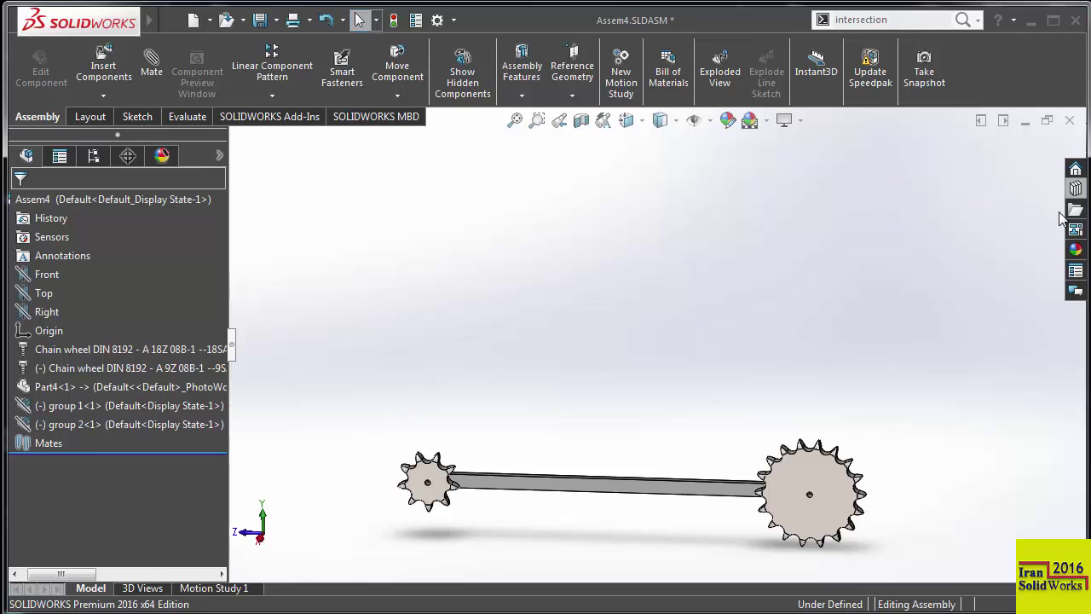
Generate a 29-tooth 08B-1 European-type chain wheel part from the Toolbox Chain Wheels library
click(1076, 189)
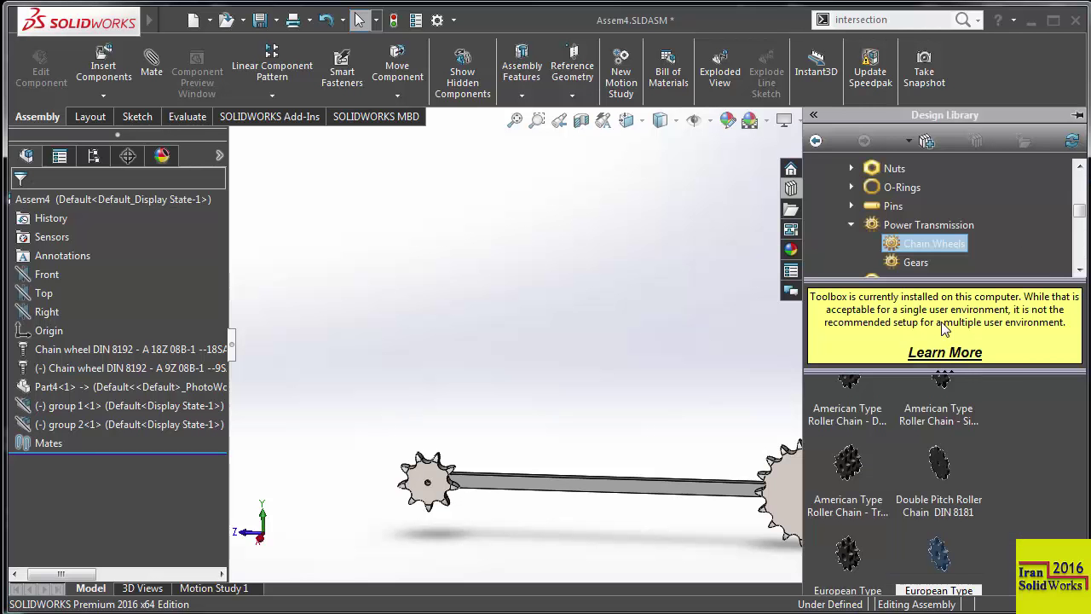
right_click(945, 556)
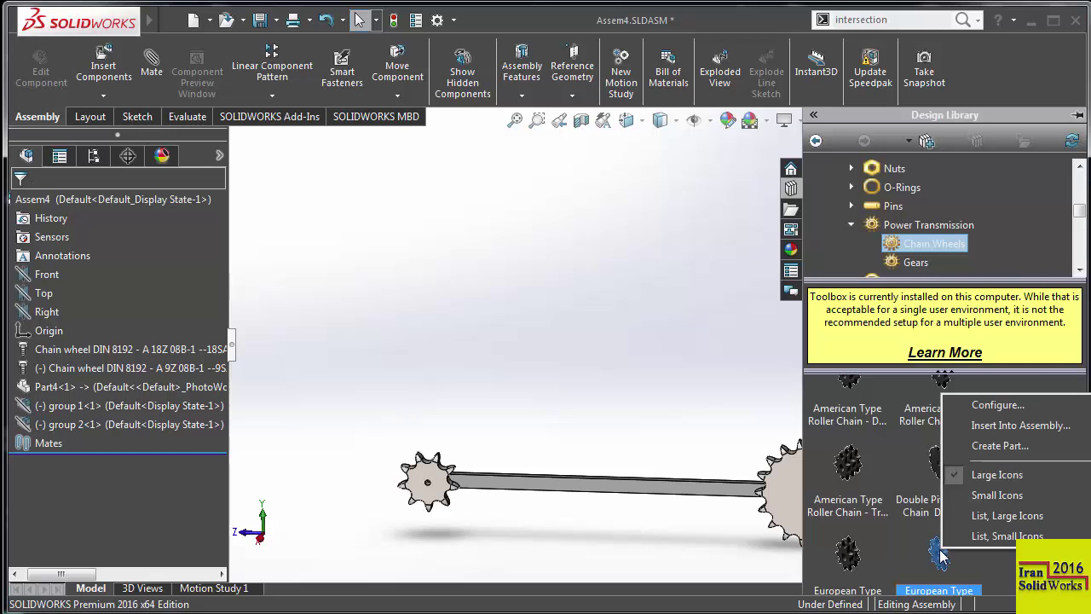
click(998, 446)
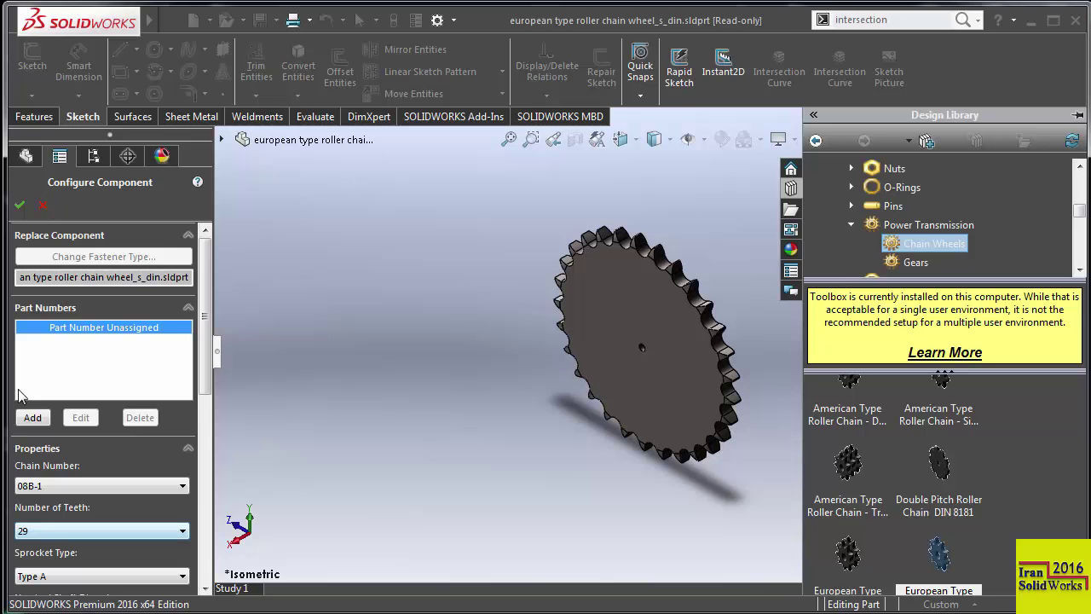
click(19, 204)
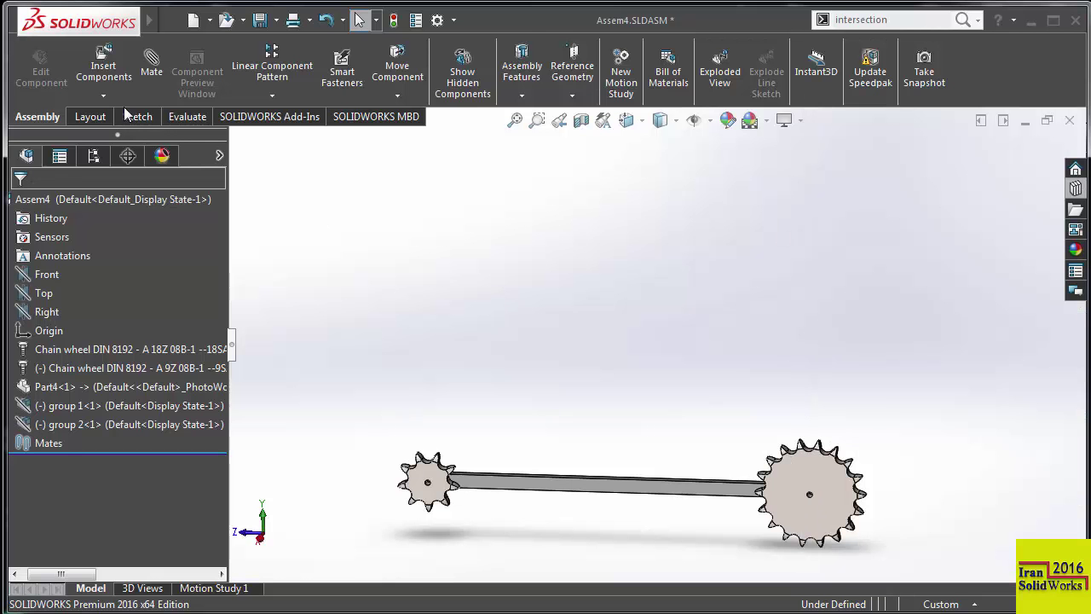
Insert the Chain wheel DIN 8192 - A 29Z part into Assem4 and frame all three wheels
click(96, 72)
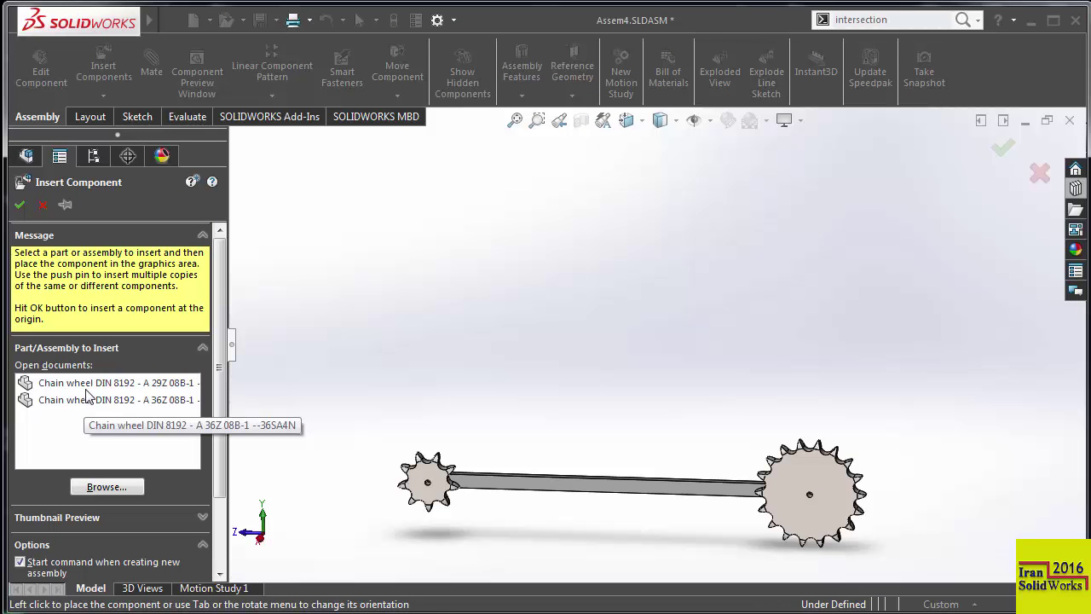
click(86, 383)
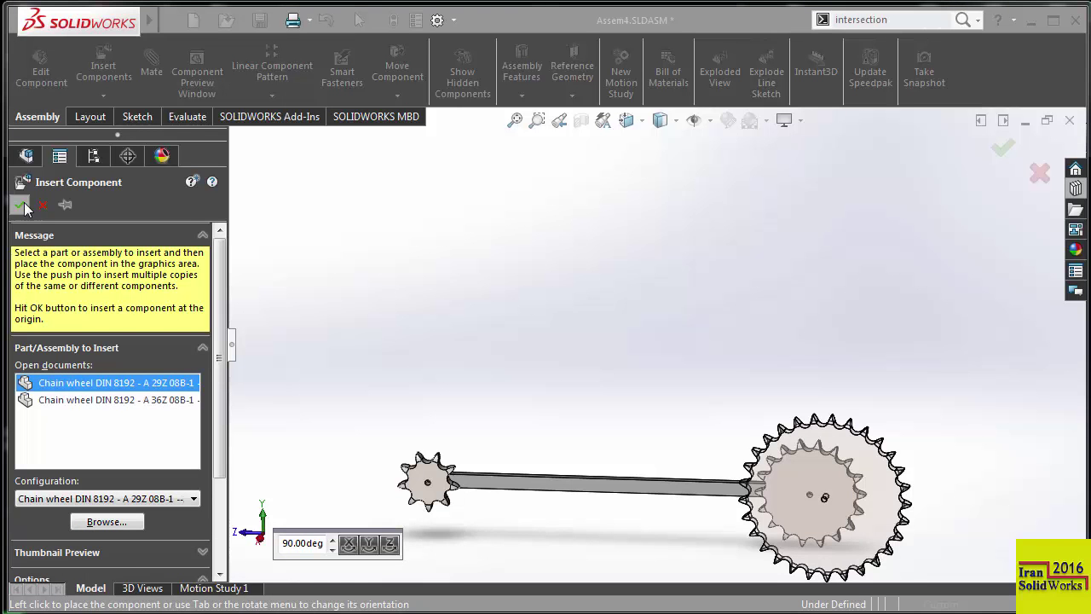
click(21, 205)
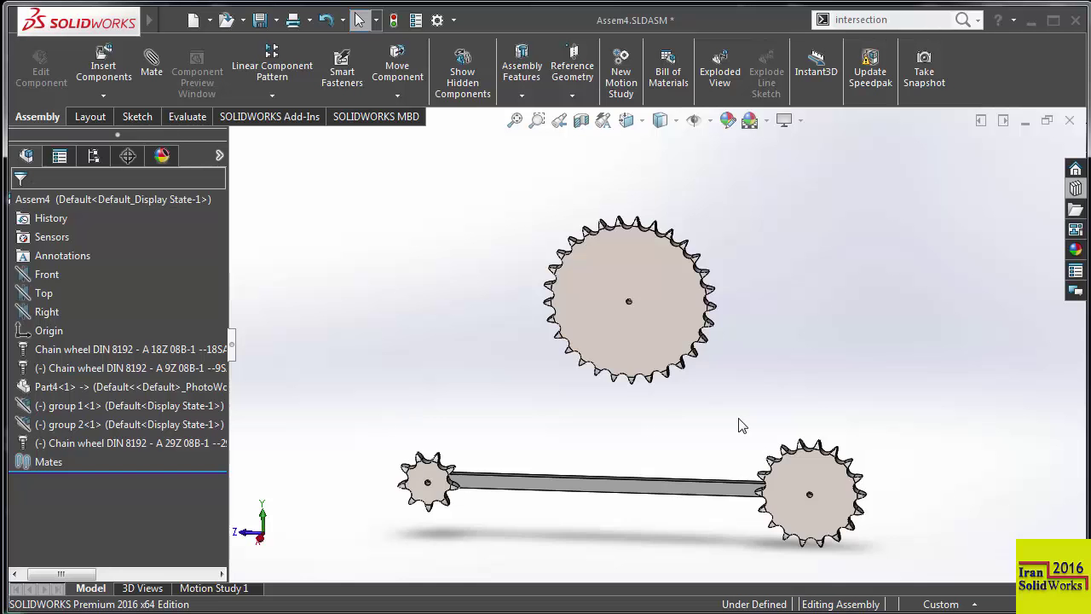
ctrl+middle_drag(740, 426, 725, 404)
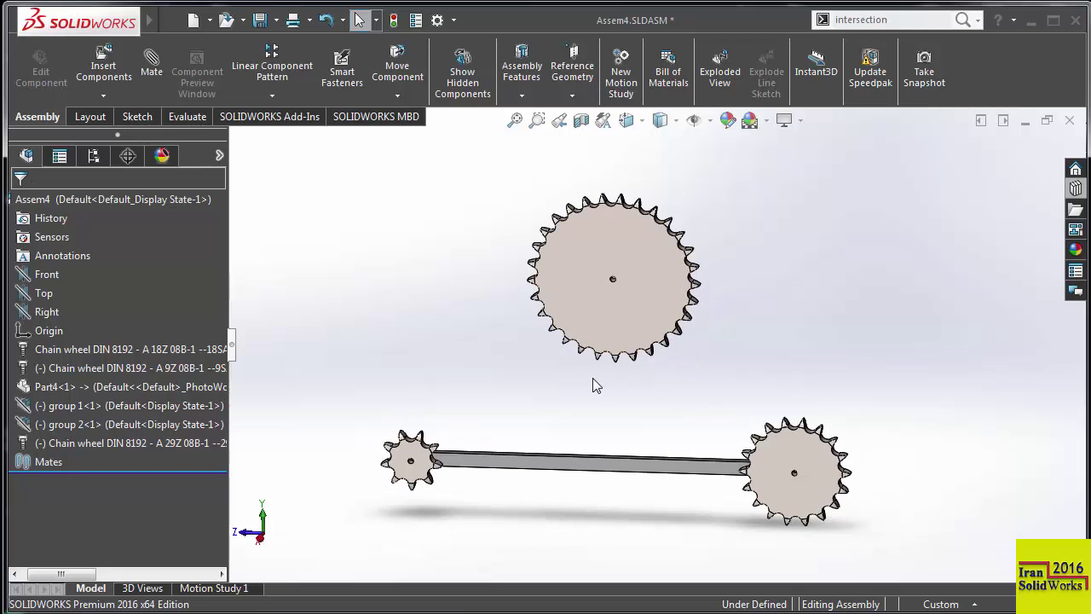
scroll(579, 358, down, 2)
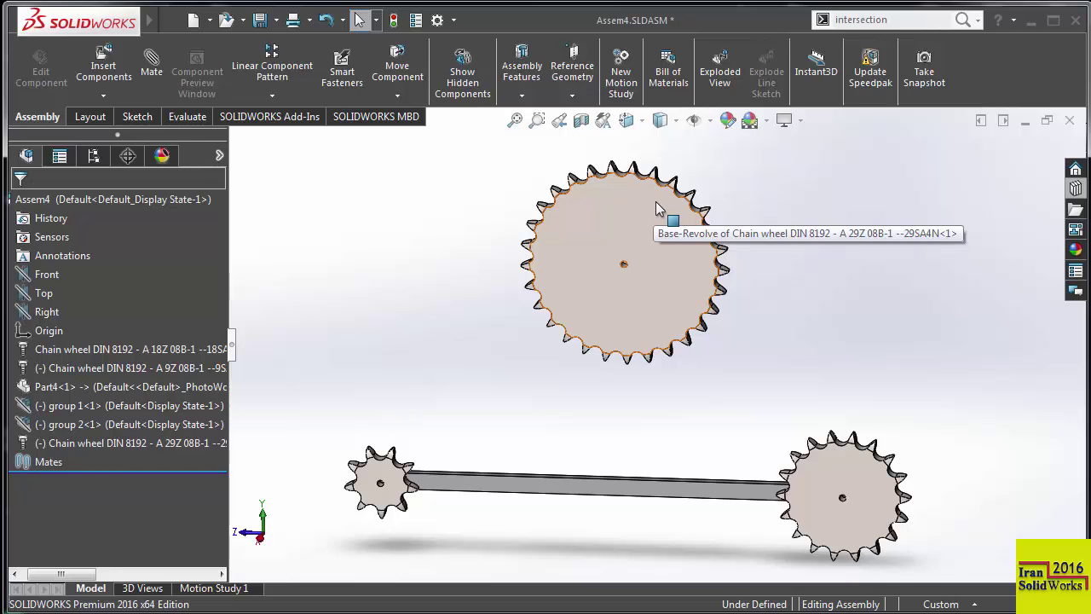
Build a 36-tooth European-type 08B-1 chain wheel part, then select the 29-tooth wheel in the assembly
click(1075, 188)
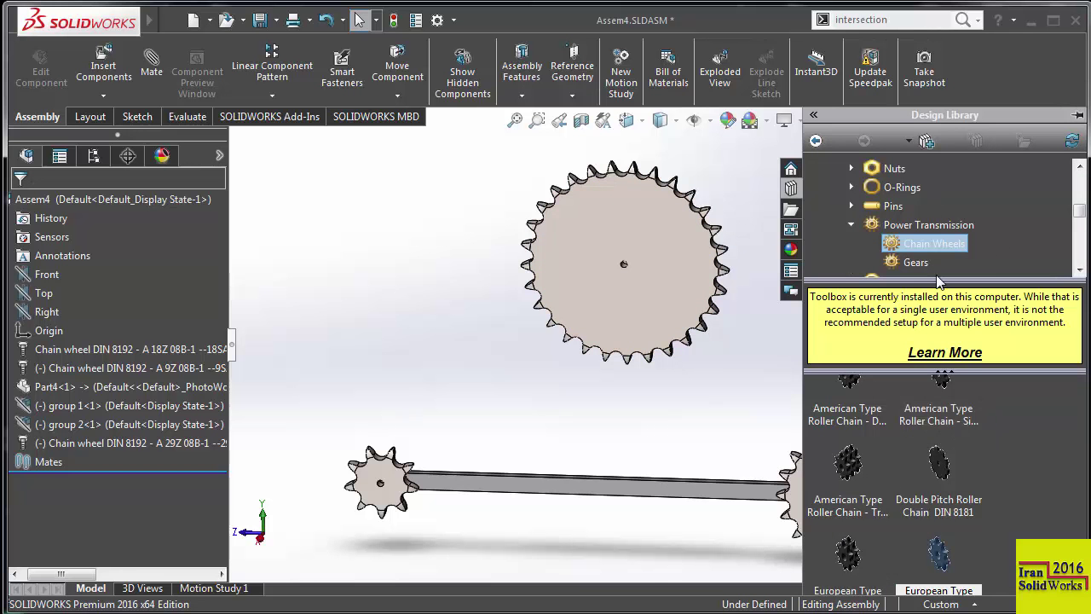
right_click(938, 535)
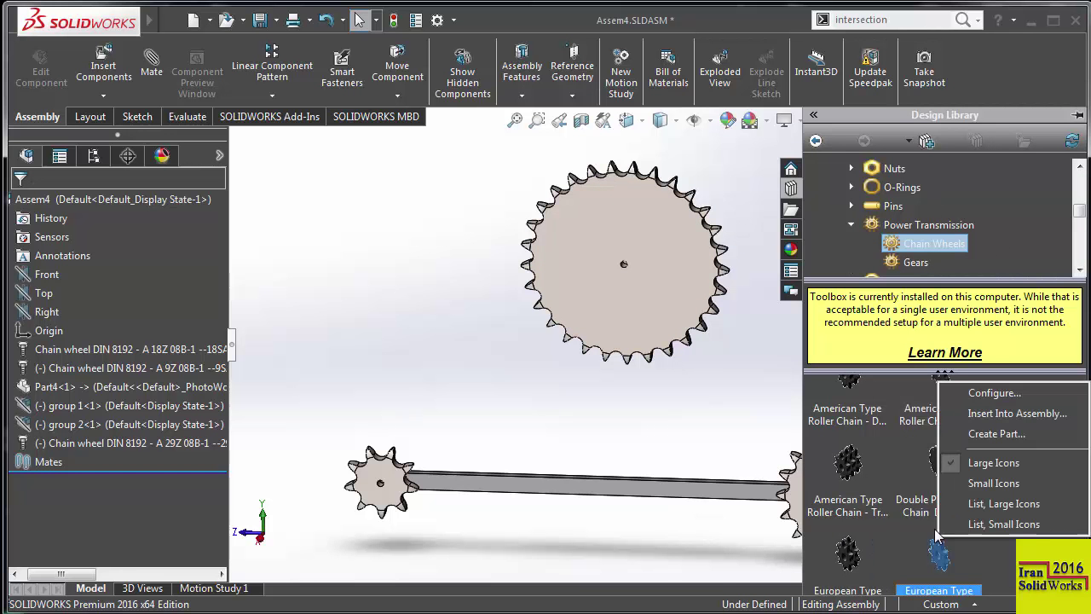
click(990, 435)
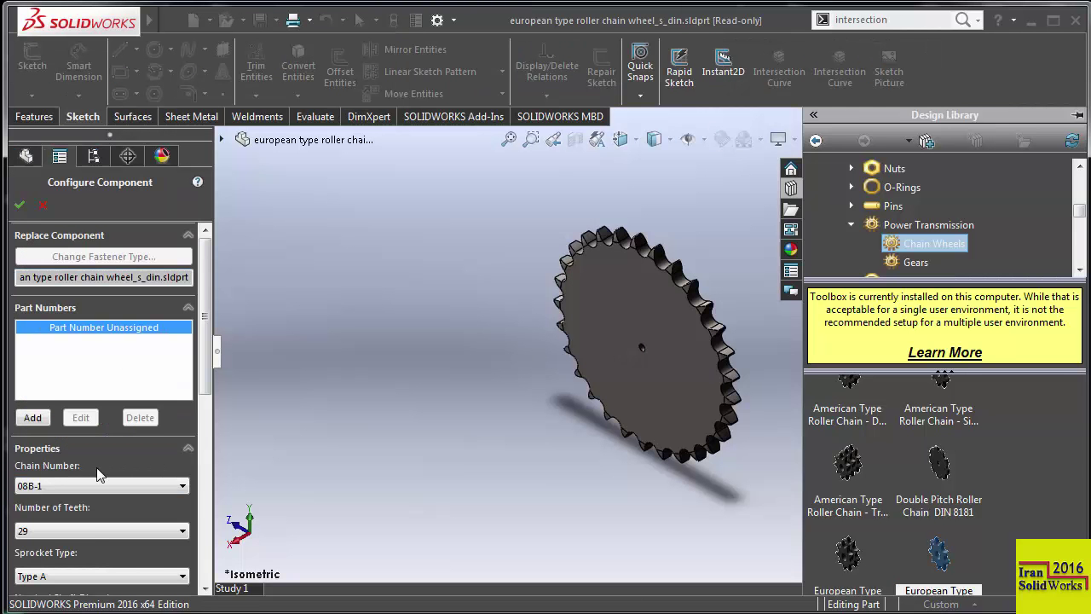
click(96, 531)
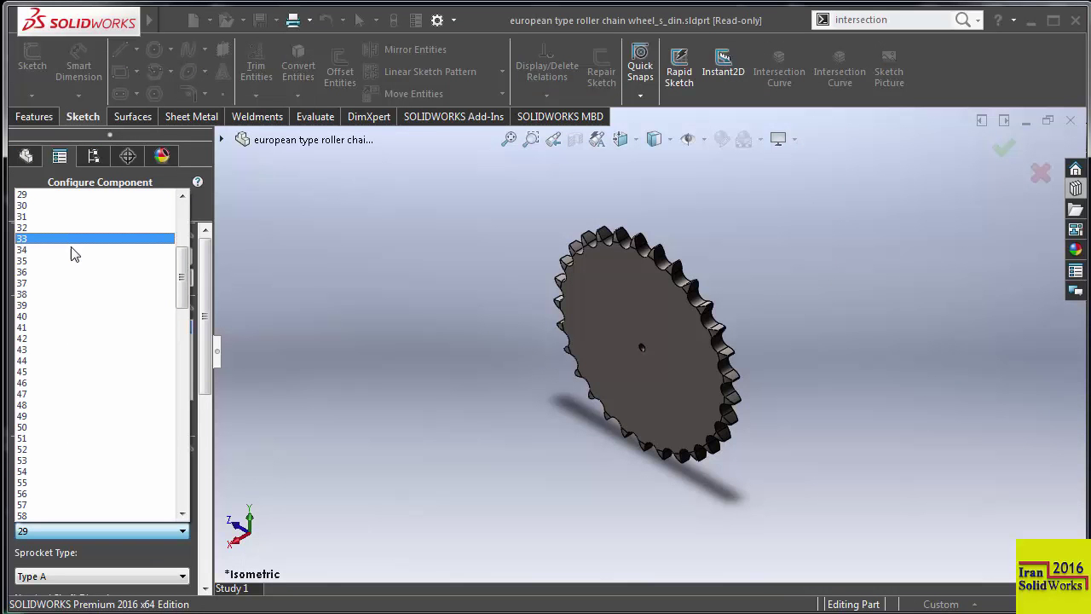
click(74, 272)
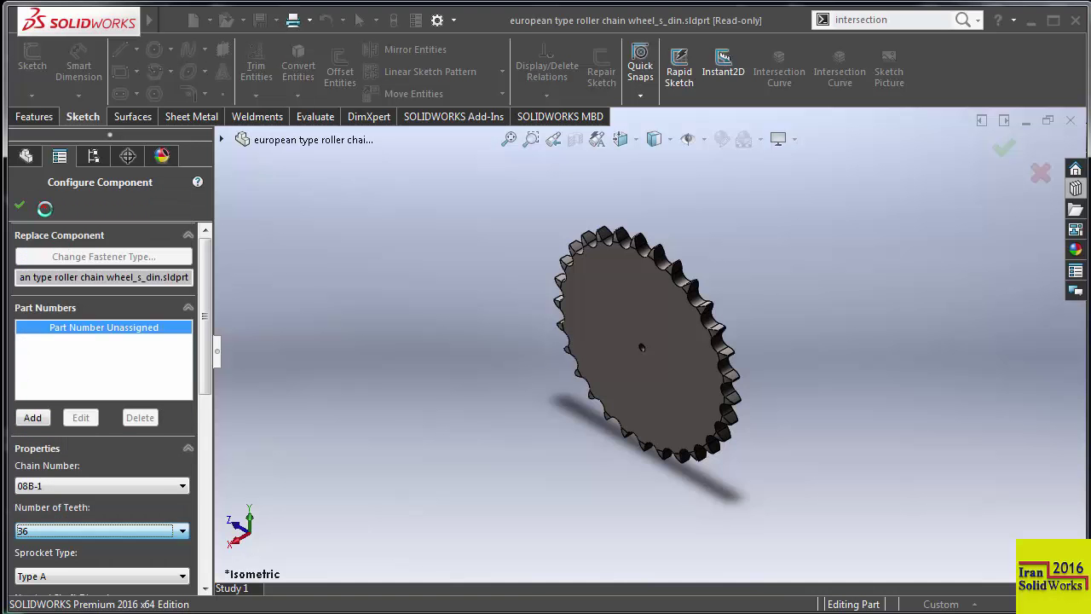
click(20, 208)
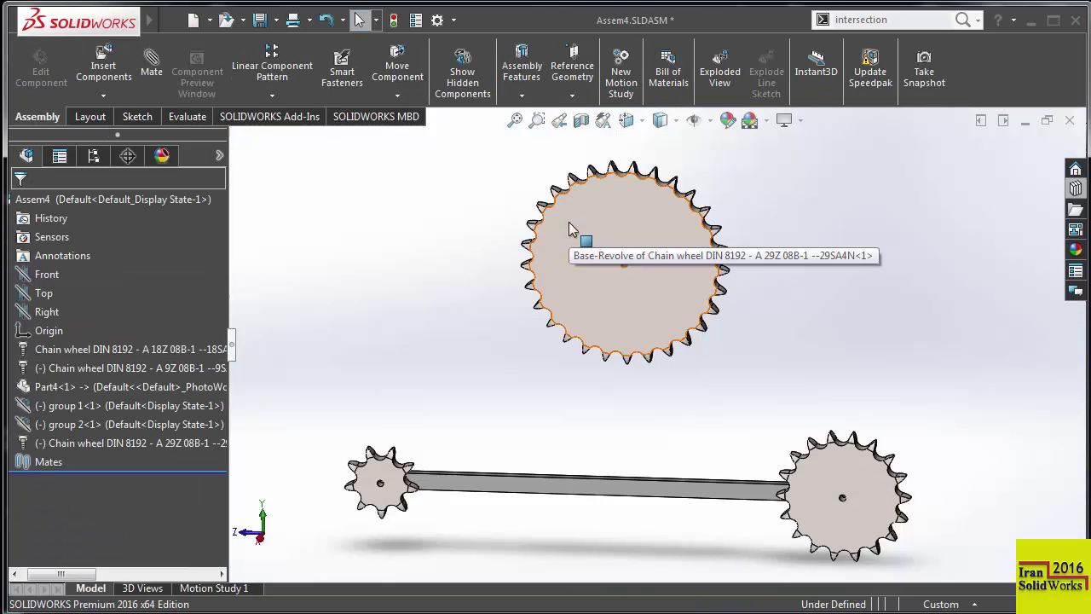
click(569, 224)
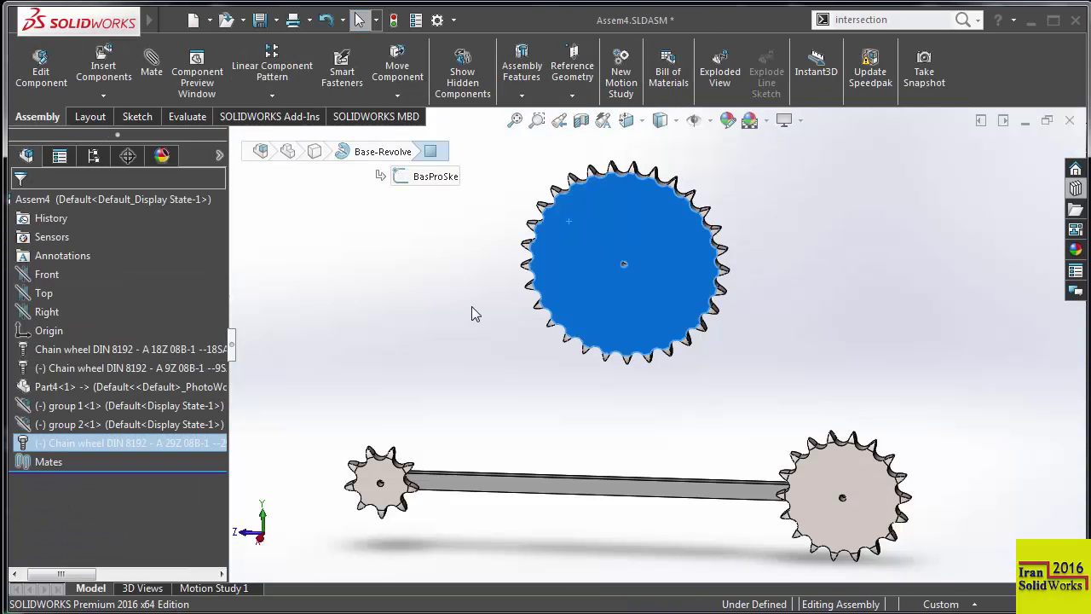
Replace the 29-tooth wheel with Chain wheel DIN 8192 - A 36Z 08B-1 placed above the shaft
key(Delete)
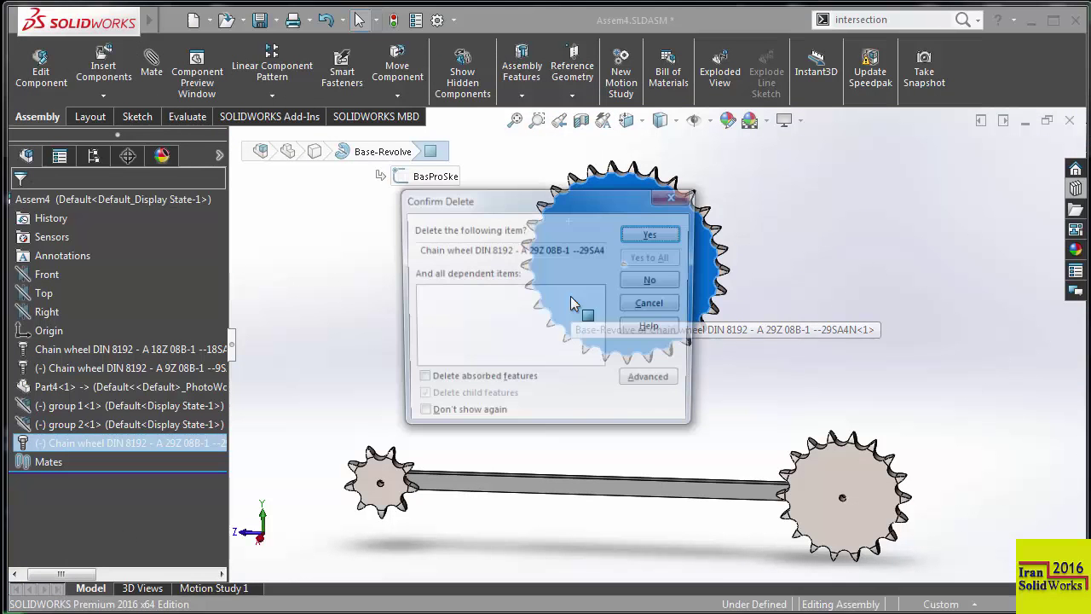
key(Return)
click(95, 68)
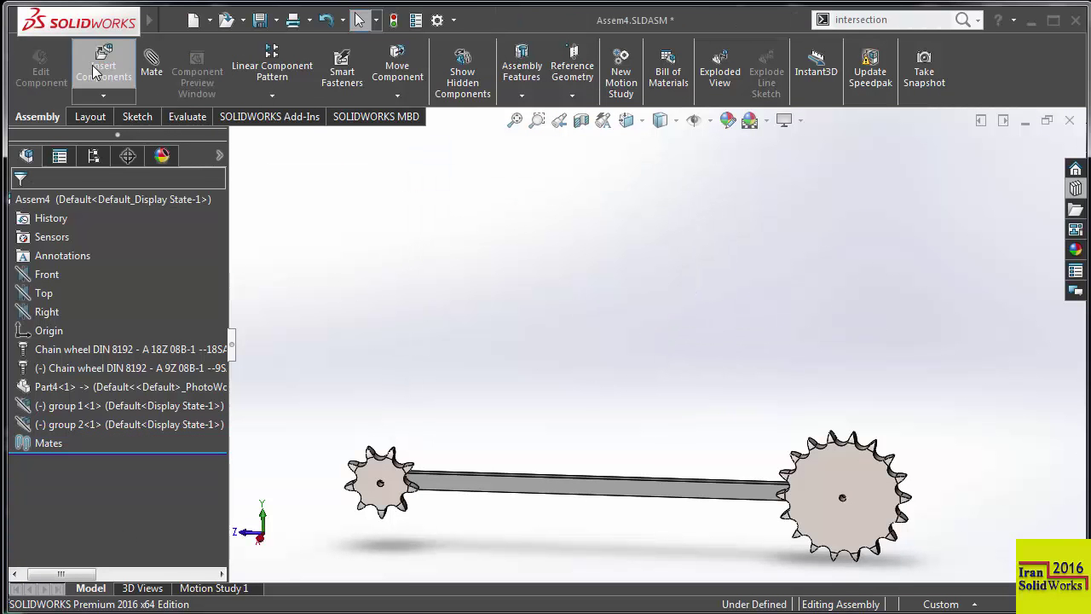
click(149, 401)
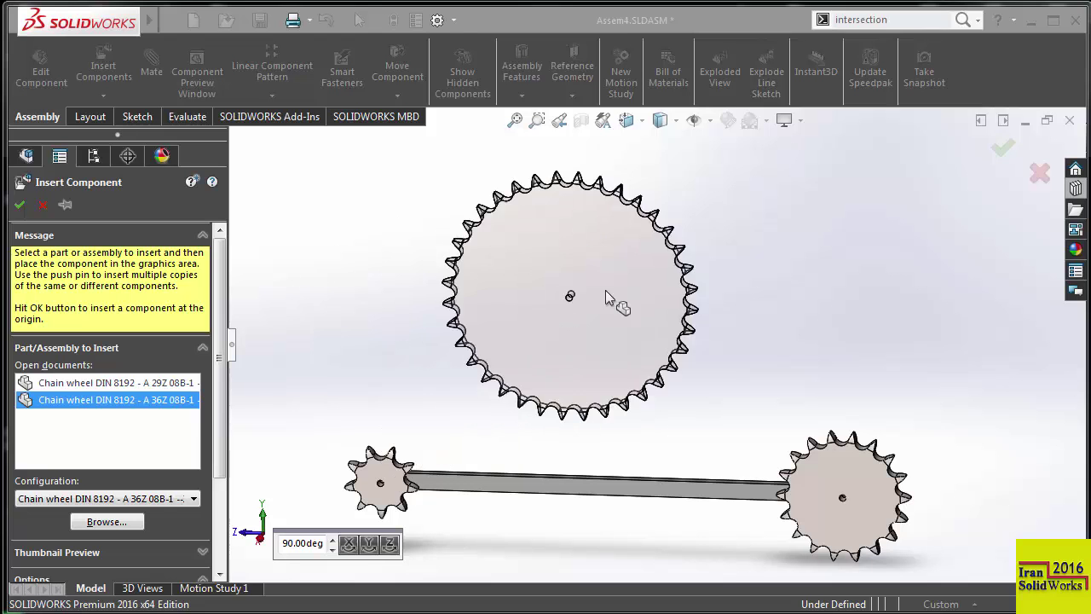
click(607, 294)
click(602, 366)
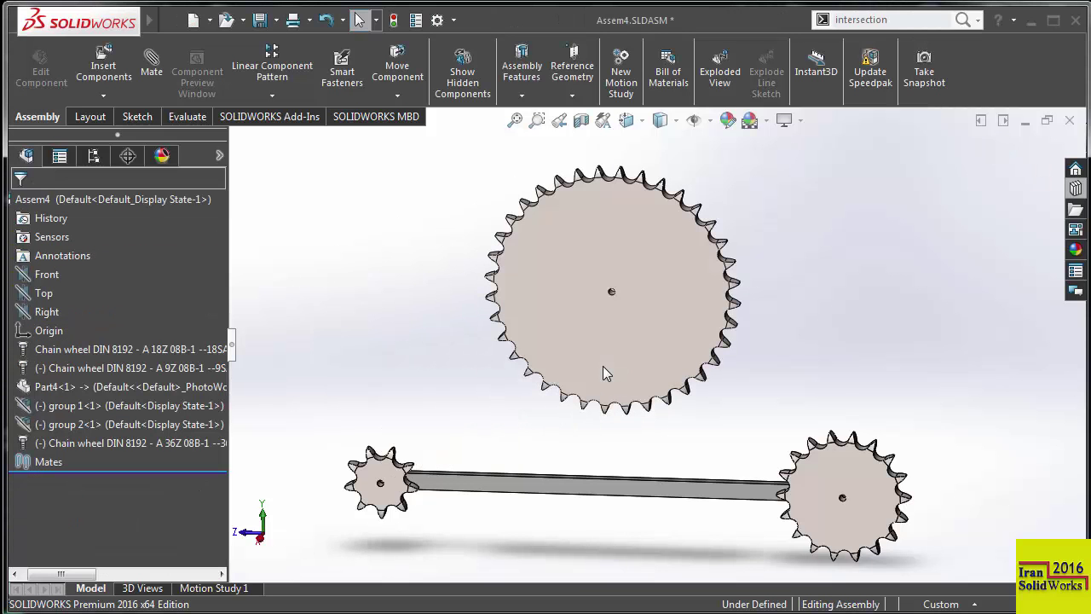
scroll(602, 365, up, 1)
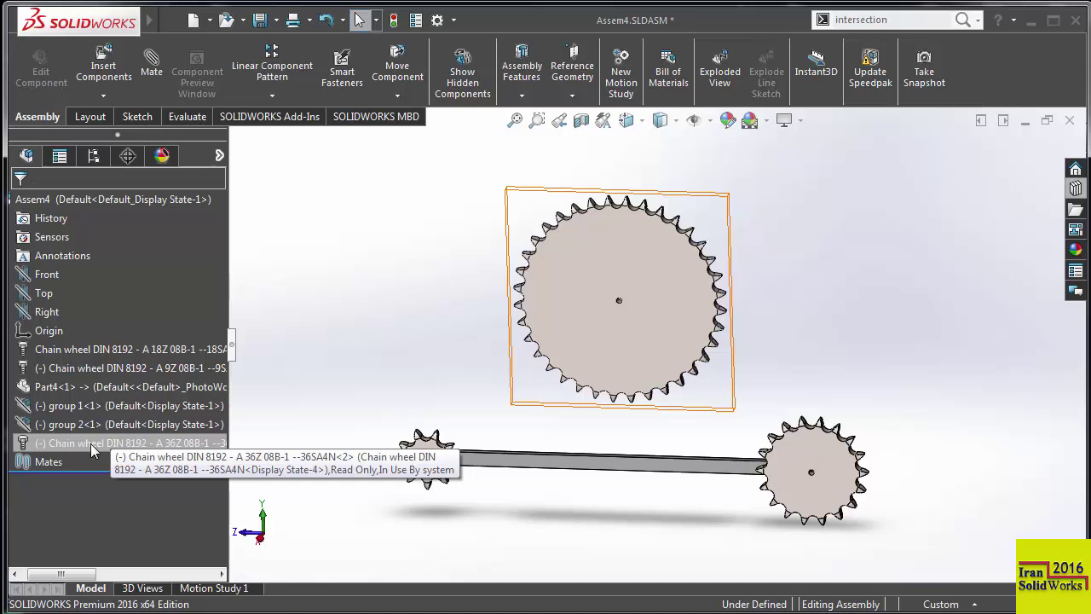
Edit the 36Z chain wheel's Toolbox settings to use 29 teeth and apply the change
right_click(90, 443)
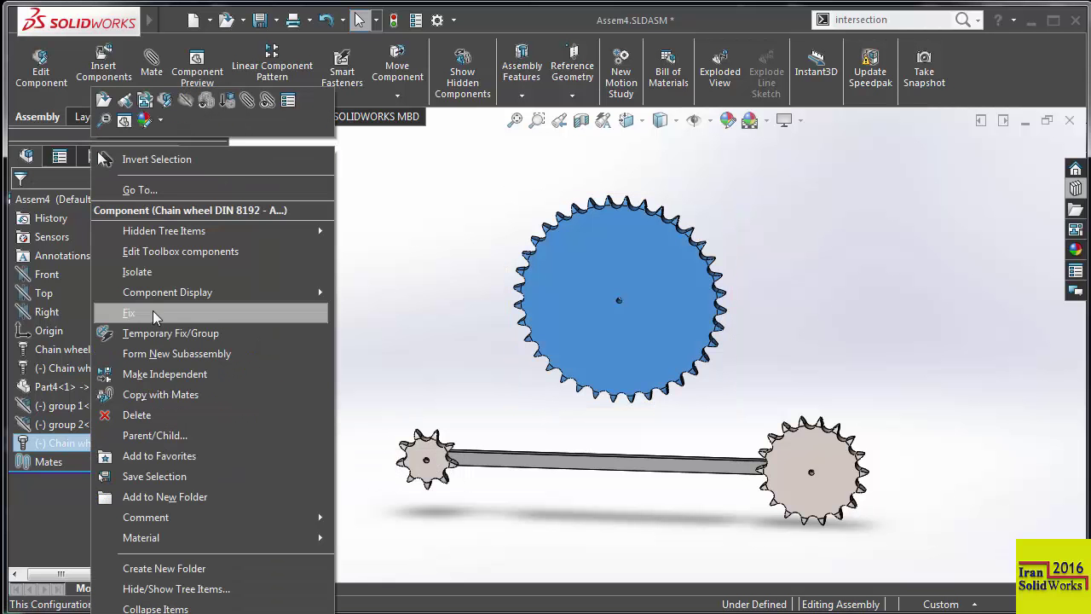
click(164, 256)
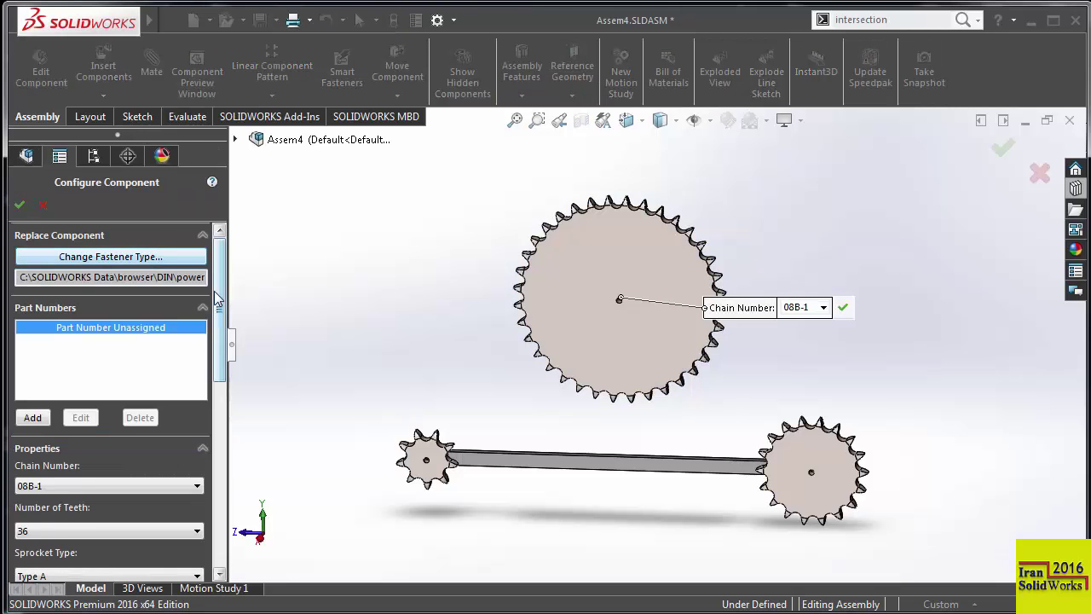
drag(217, 298, 221, 366)
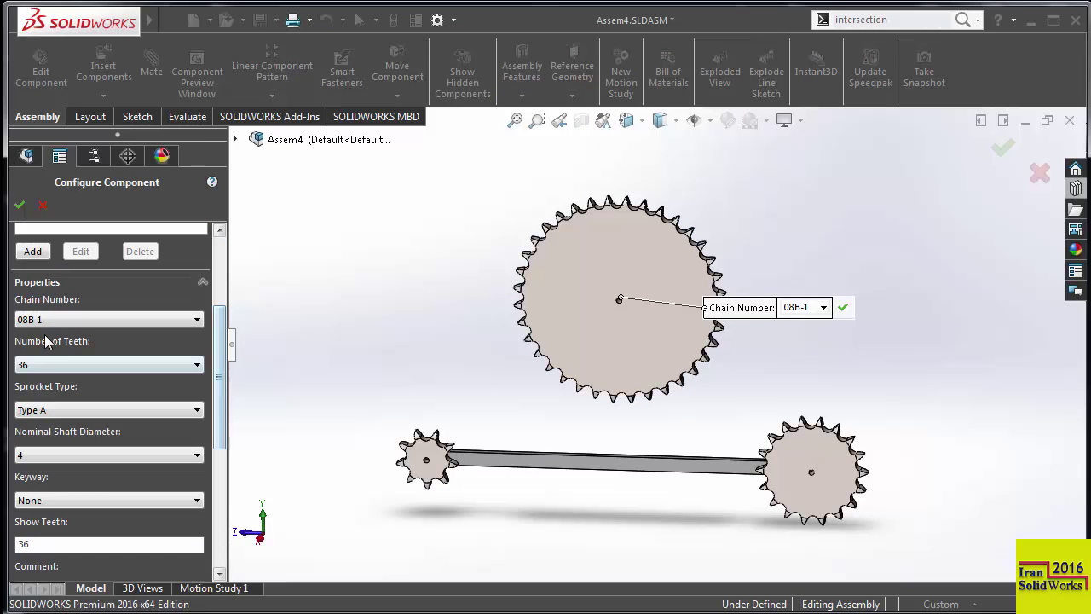
click(128, 365)
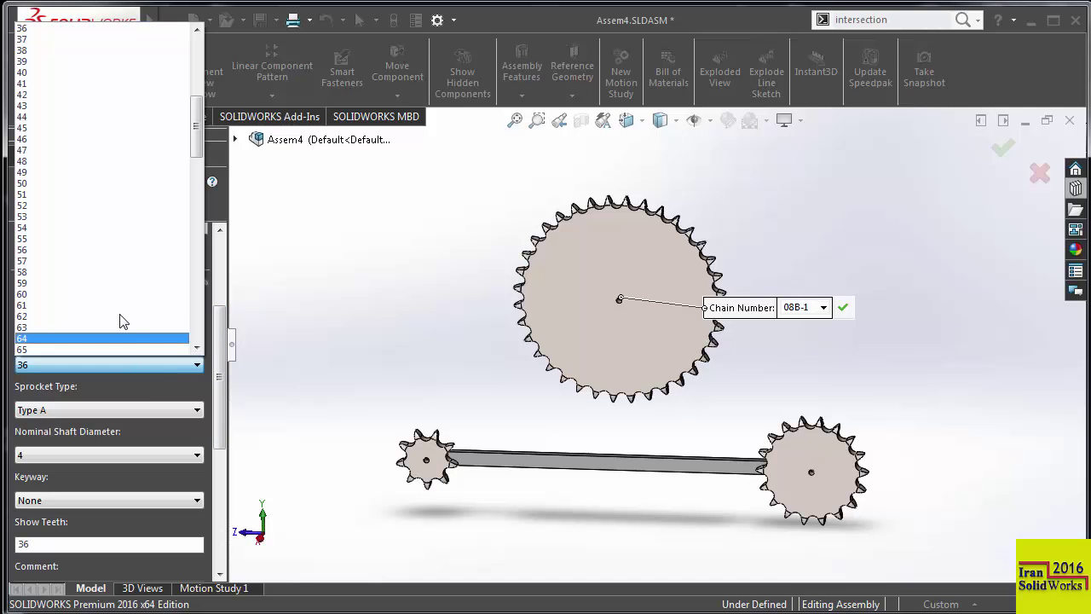
scroll(65, 151, up, 3)
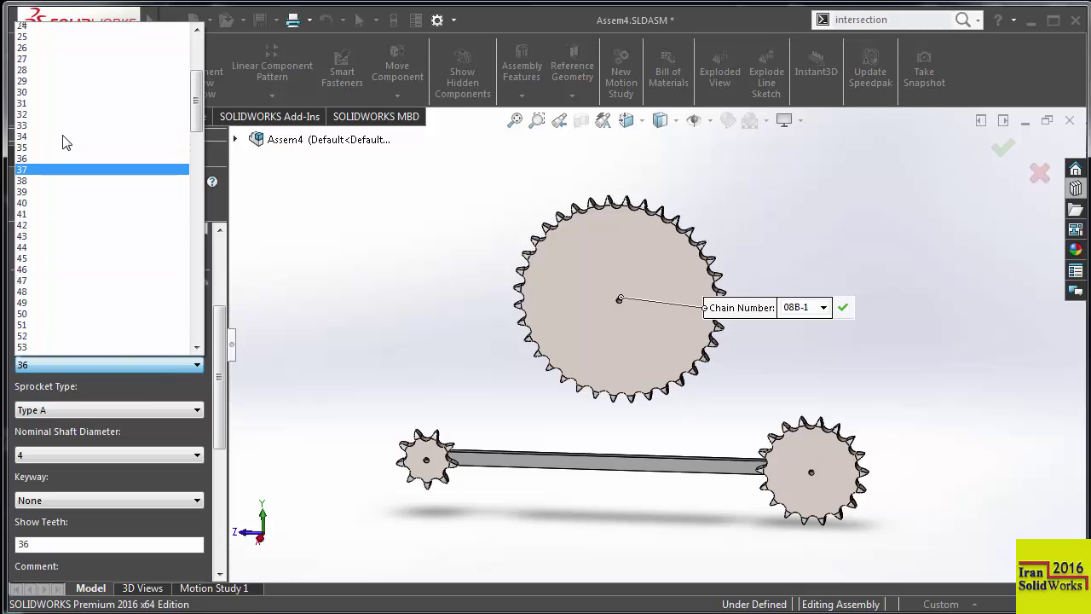
click(58, 83)
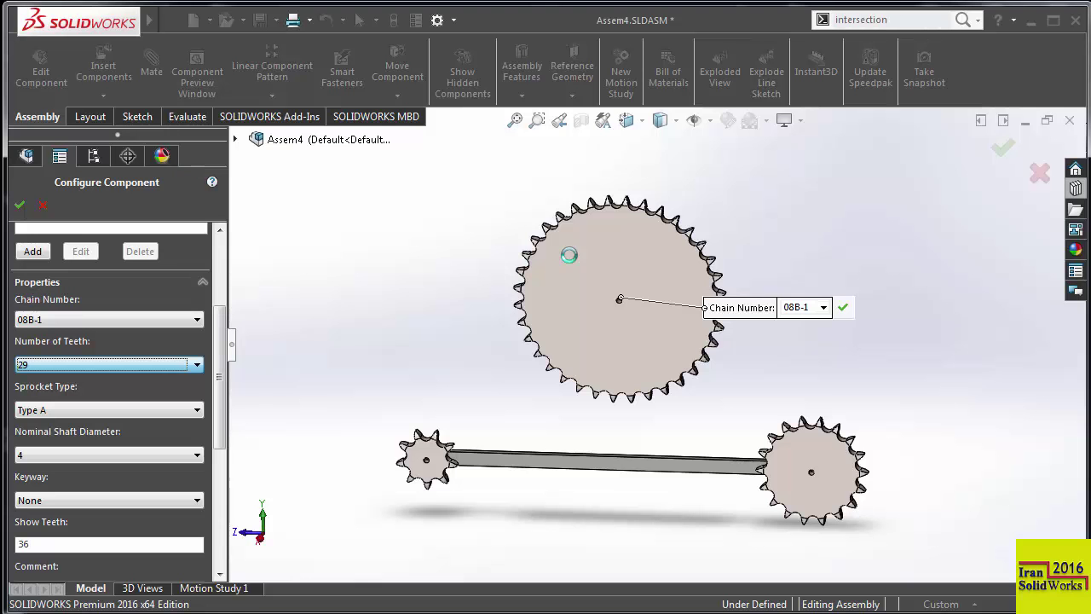
click(18, 207)
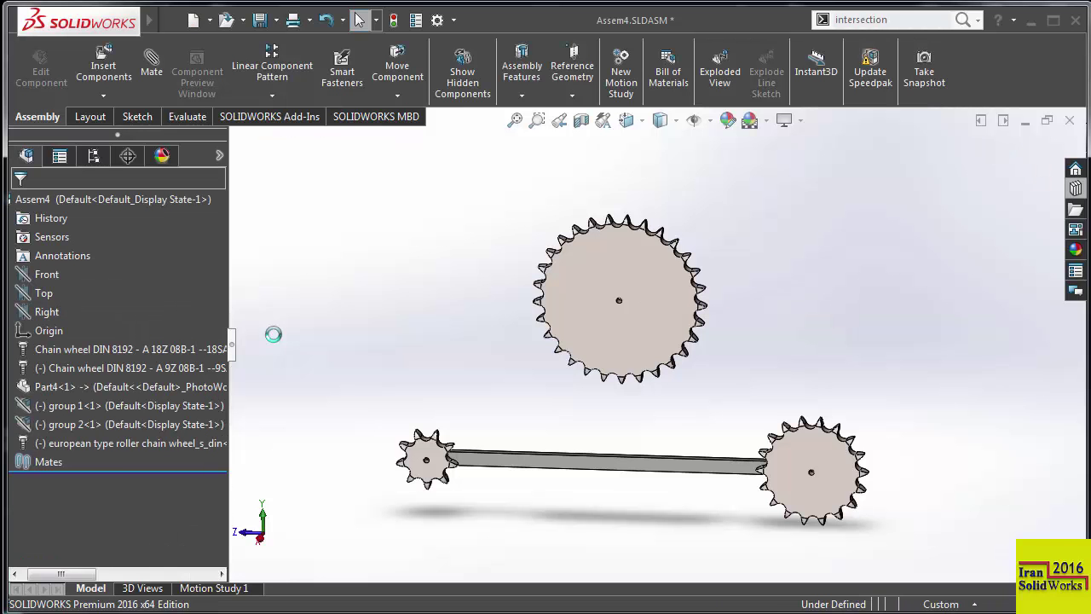
Change the chain wheel's Toolbox component type to Helical Gear under Power Transmission > Gears
right_click(95, 448)
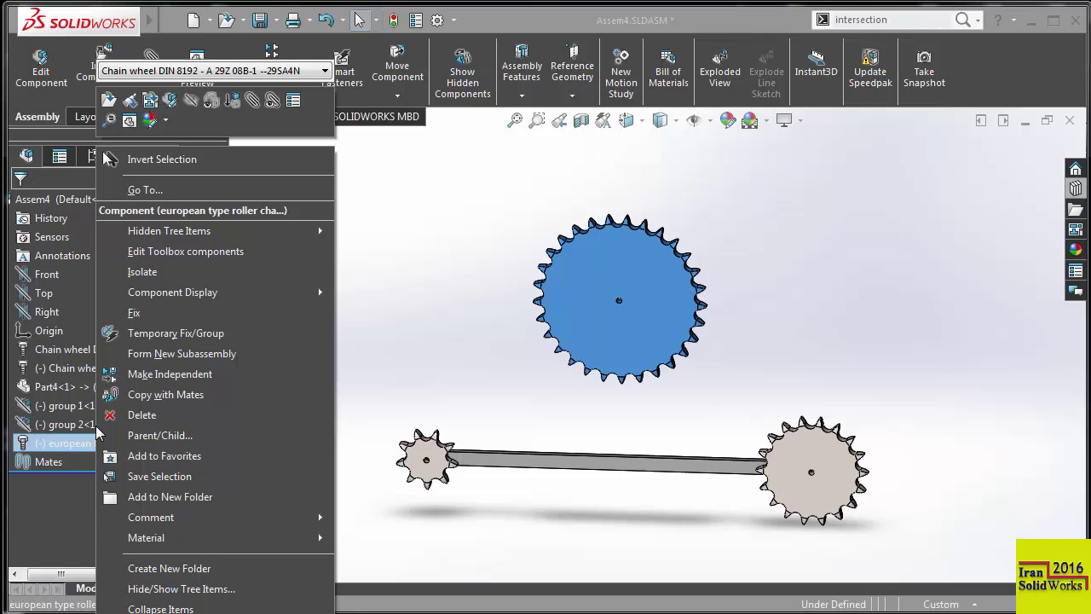
click(167, 251)
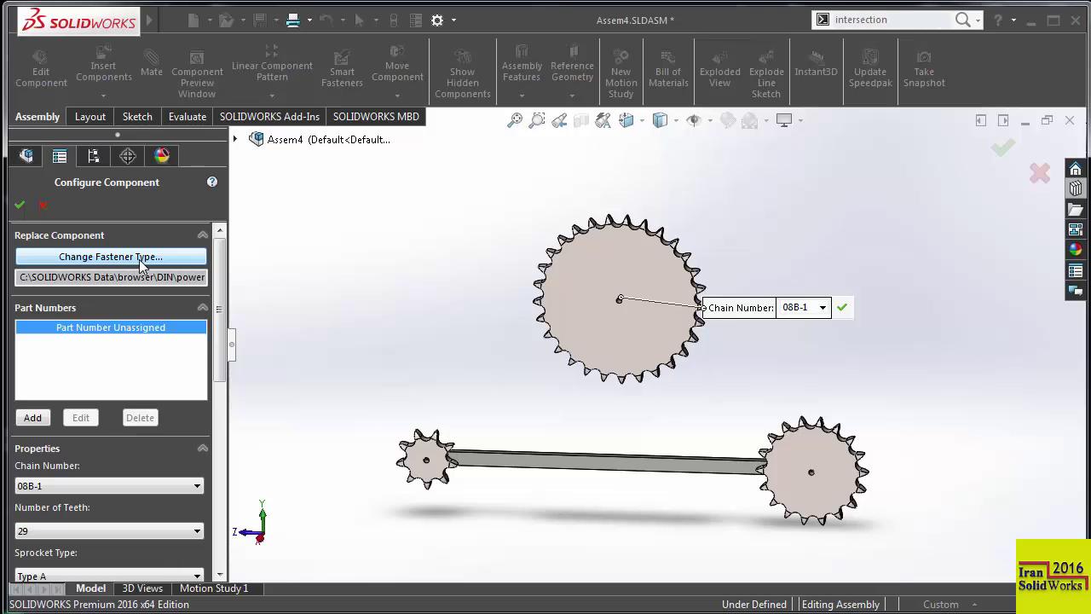
click(141, 266)
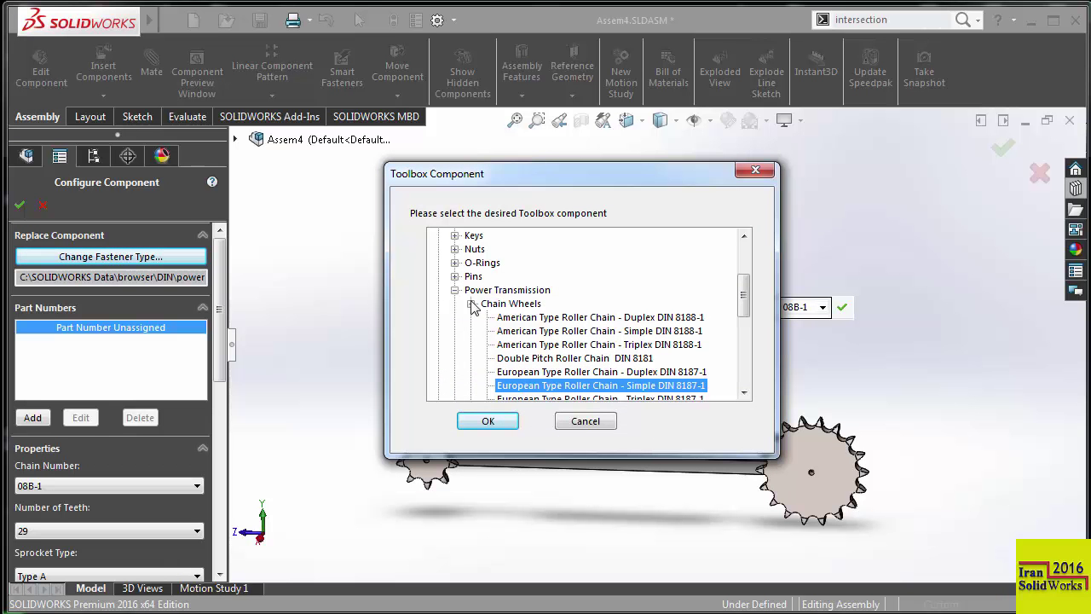
click(470, 303)
click(470, 317)
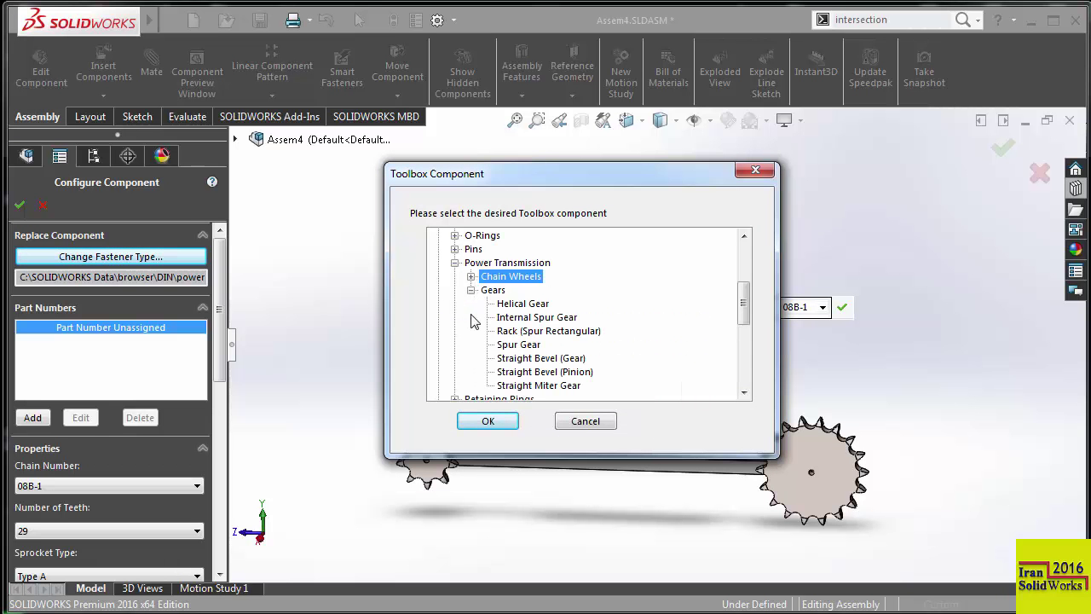
click(510, 305)
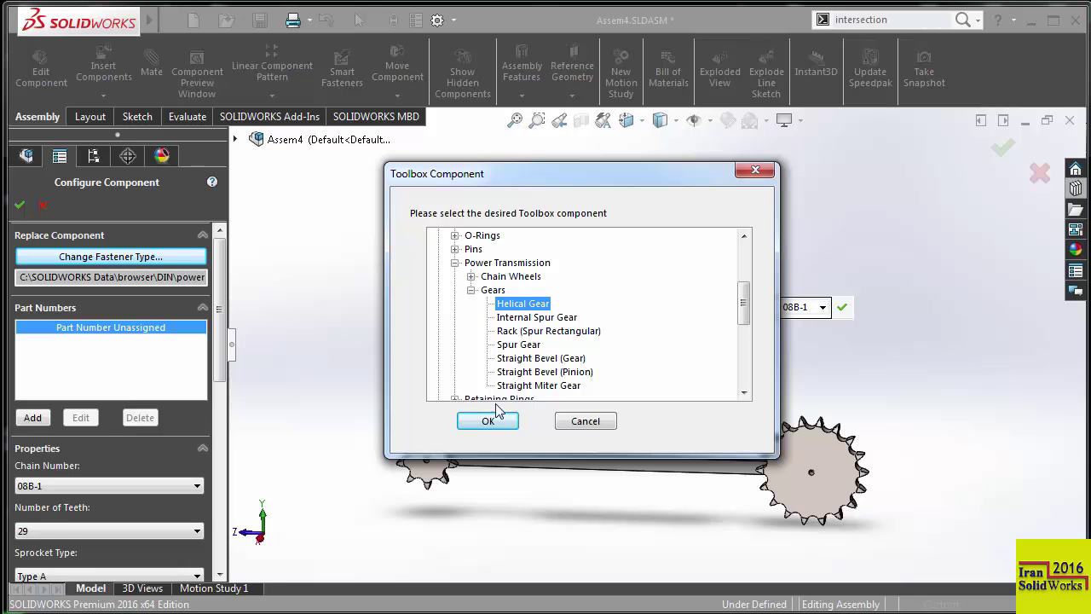
click(517, 345)
click(487, 421)
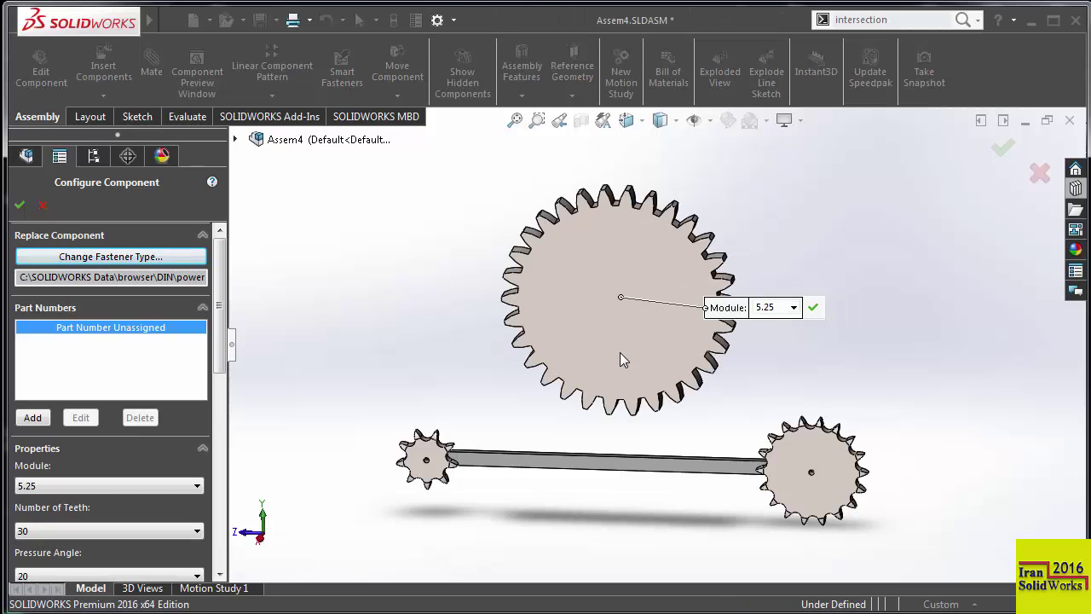
Set the 30-tooth helical gear's module from 5.25 to 2 and apply it
click(793, 307)
scroll(778, 343, up, 3)
scroll(775, 345, up, 1)
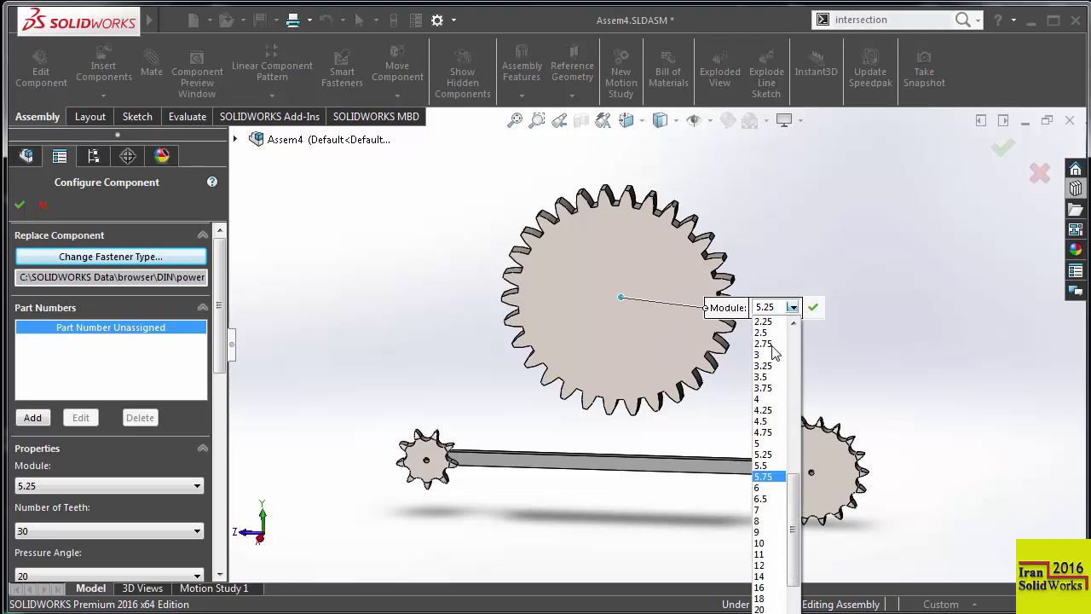
scroll(774, 347, up, 1)
click(768, 343)
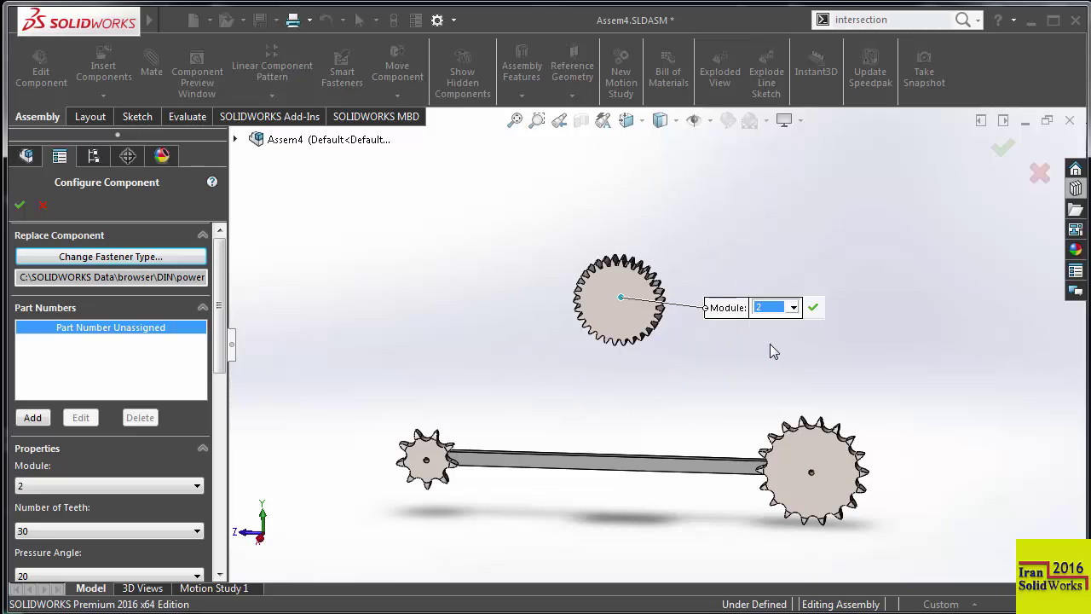
click(813, 307)
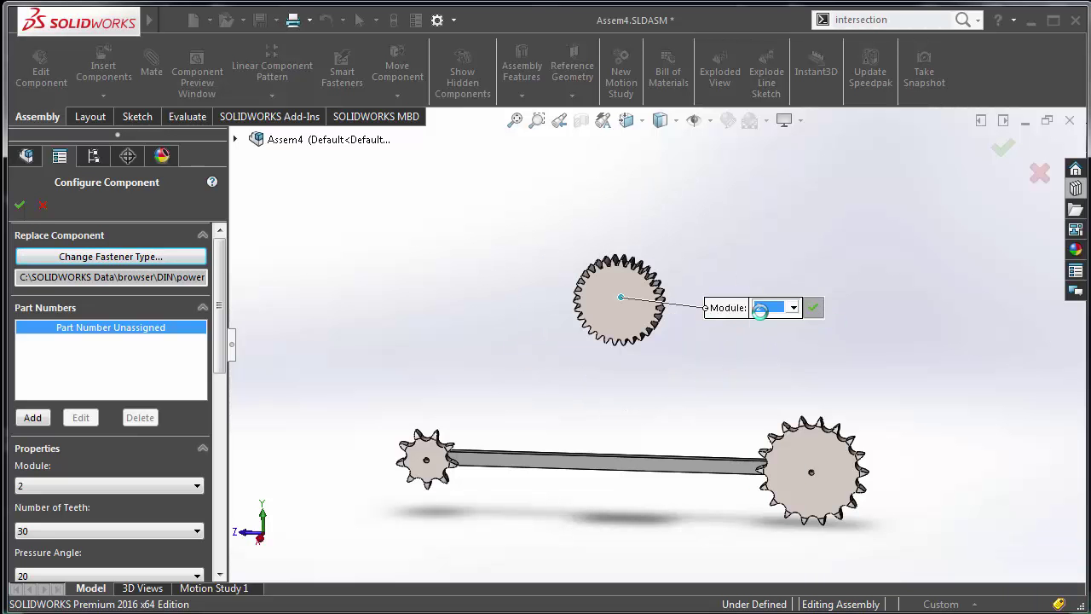